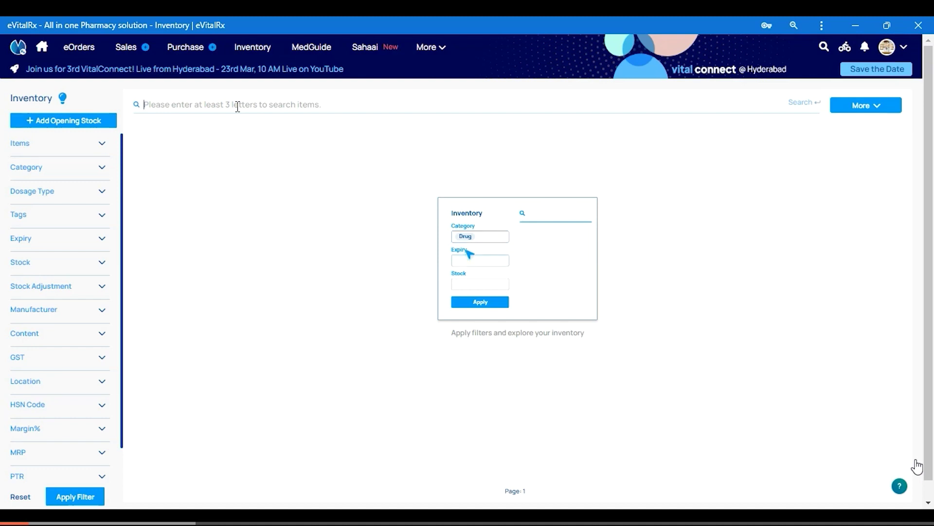
Search the inventory for Dolok and set Dolokind Tablet's batch RAMYA123 loose quantity to 110 in its stock adjustment.
text(Dolok)
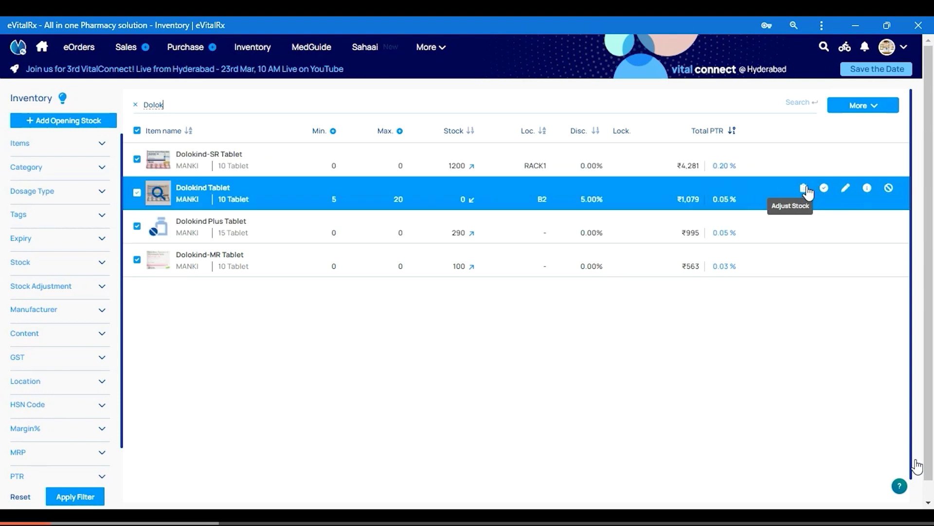
click(806, 189)
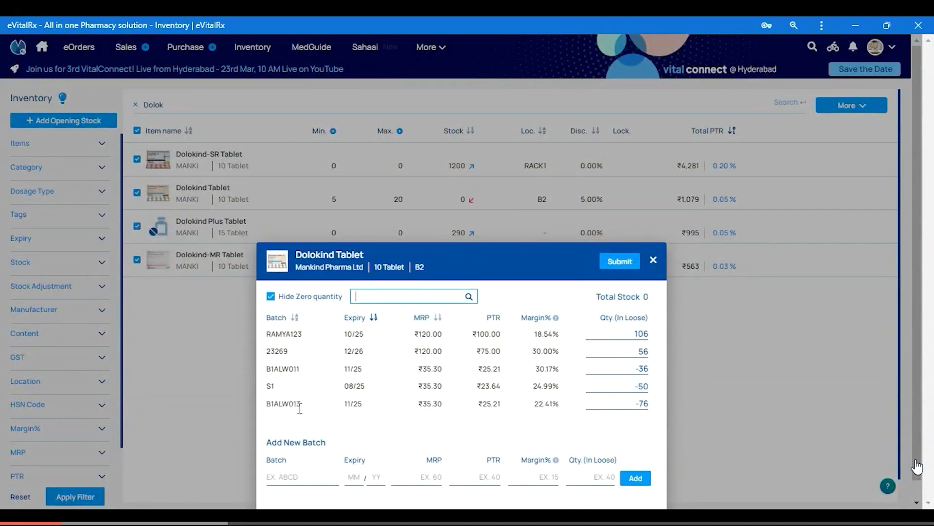
double_click(642, 335)
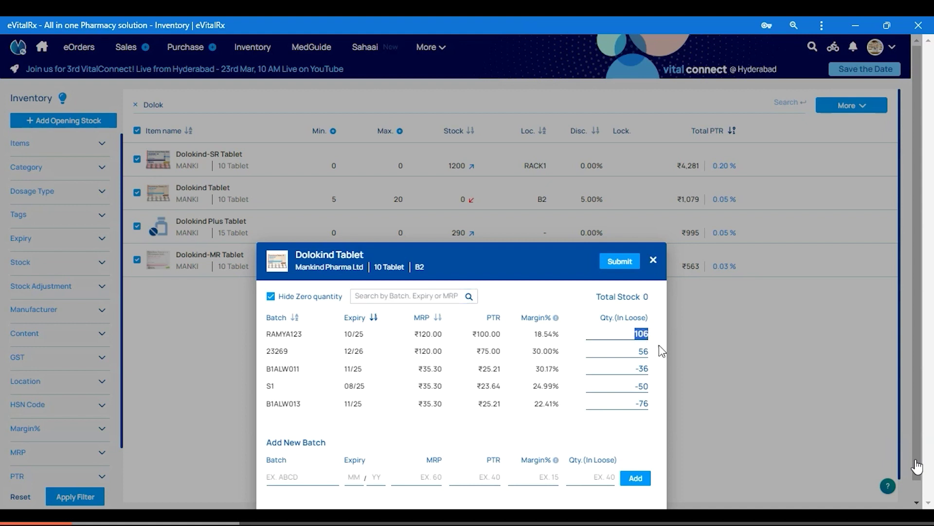
text(1)
Add batch 1221 with expiry 3/25, MRP 120, PTR 100, margin 22.25% and loose quantity 10, and submit the stock adjustment.
click(290, 481)
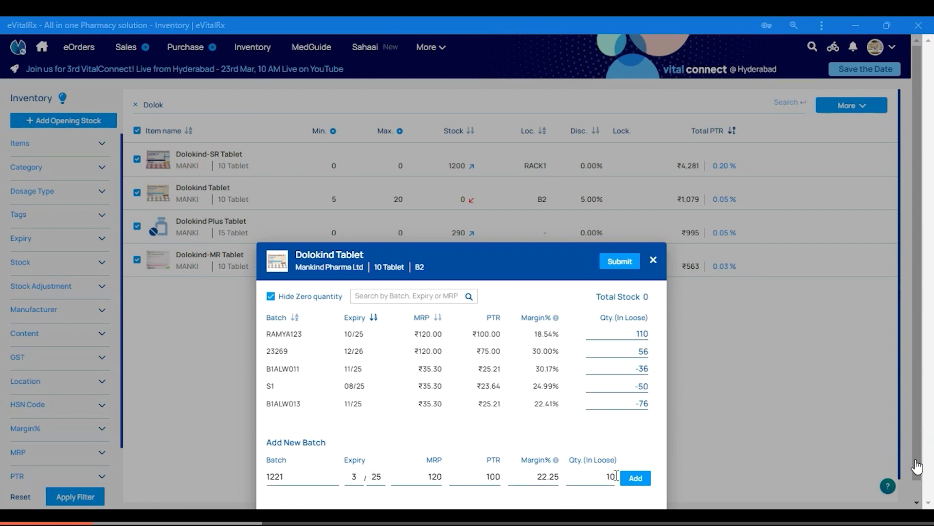
click(636, 478)
click(434, 284)
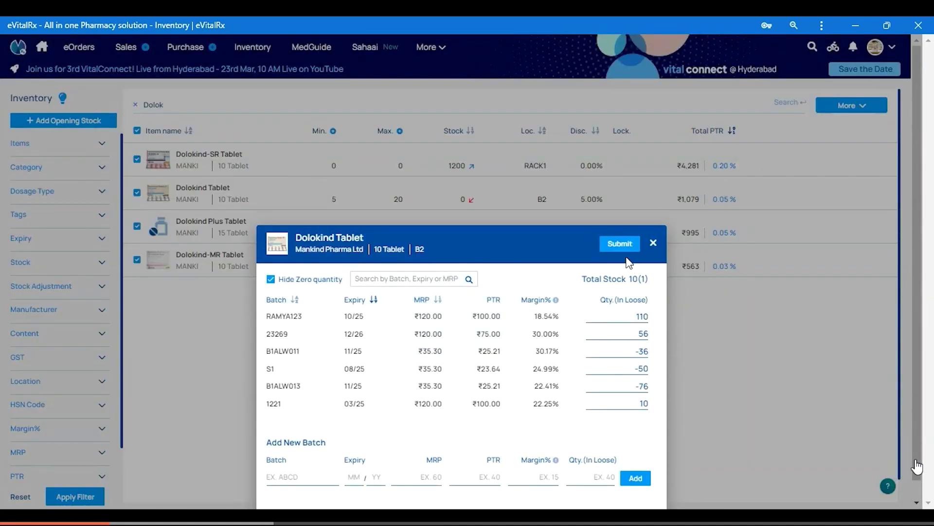
click(620, 245)
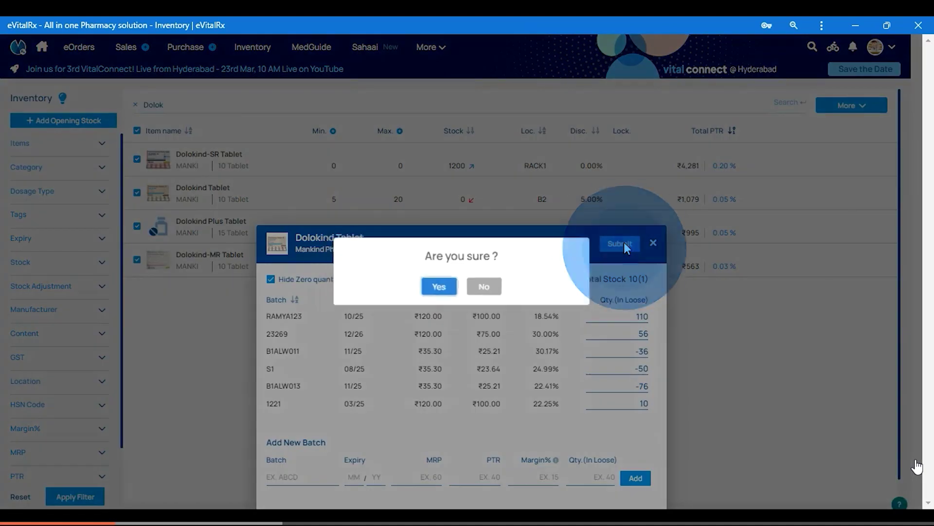
click(440, 288)
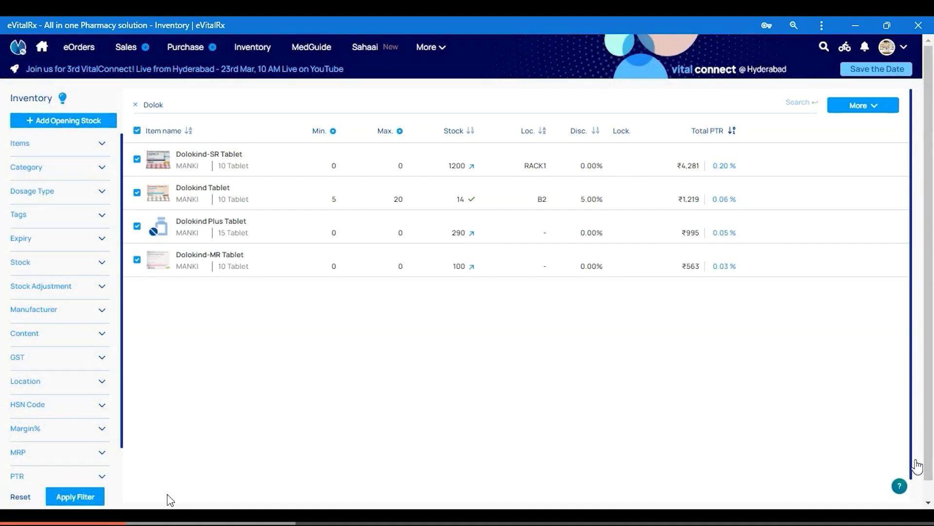
Reset the inventory search and restart the stock adjustment.
click(32, 494)
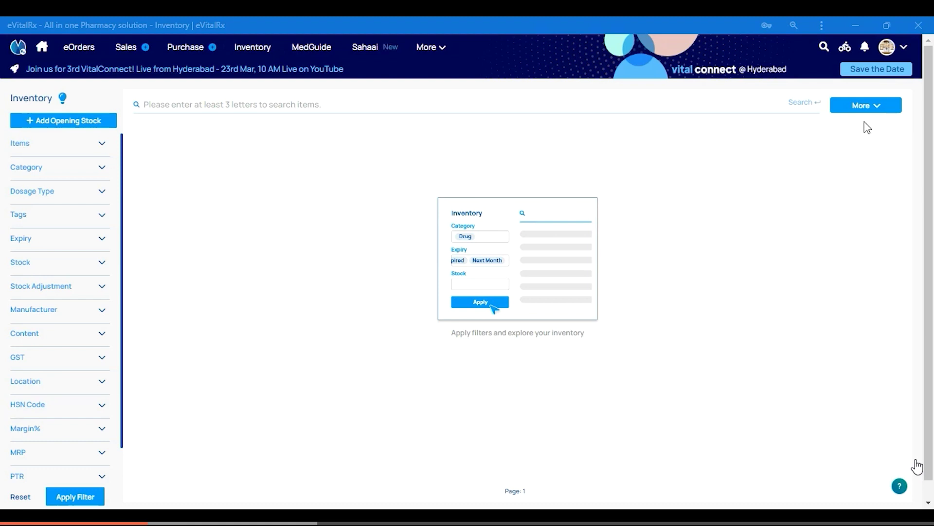
click(864, 106)
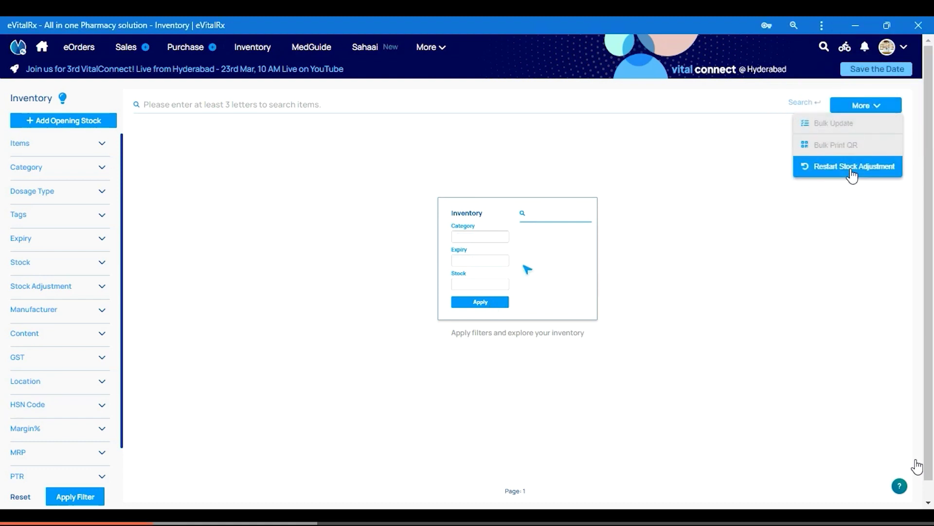
click(852, 170)
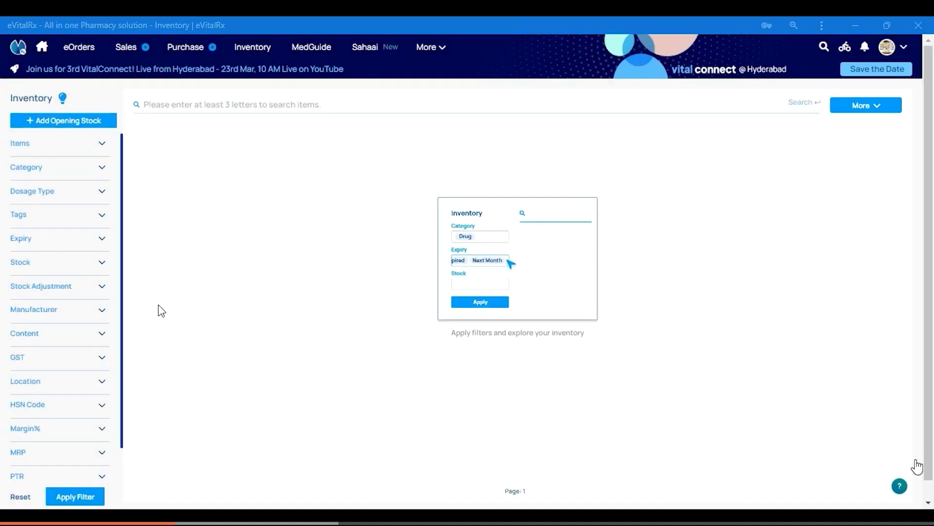
Filter the inventory to items with pending stock adjustment and sort them by stock, highest first.
click(41, 287)
click(14, 300)
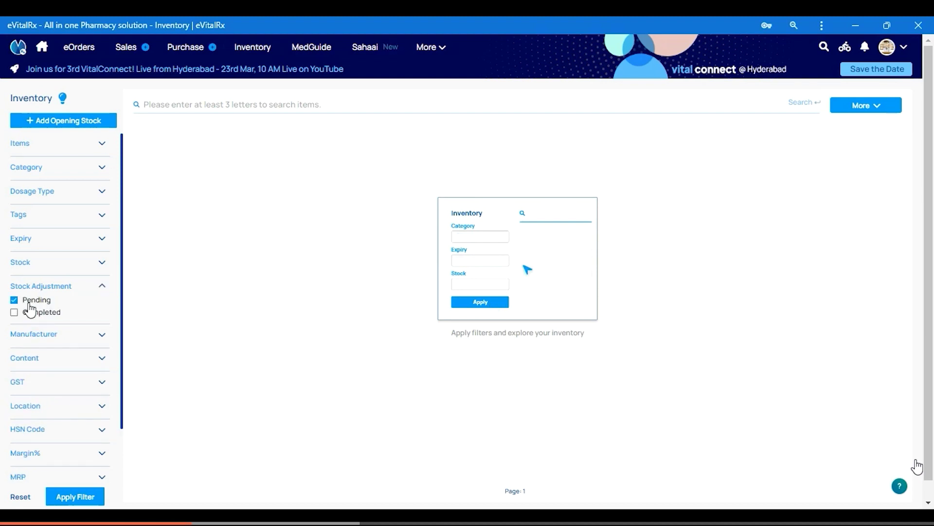
click(78, 496)
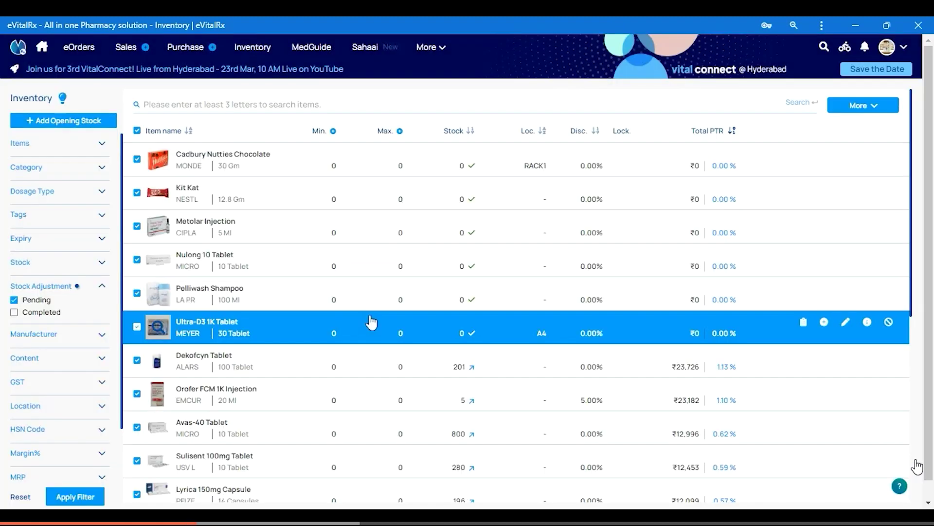
click(468, 132)
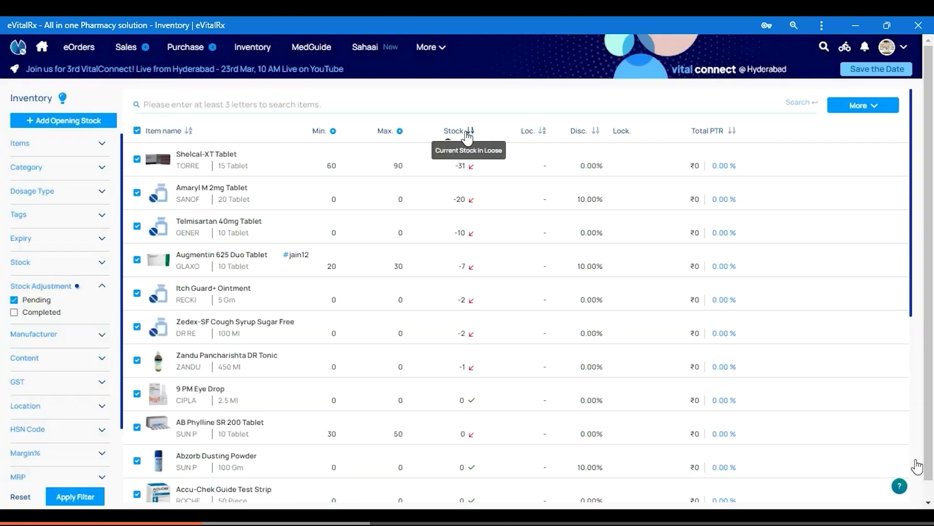
click(468, 134)
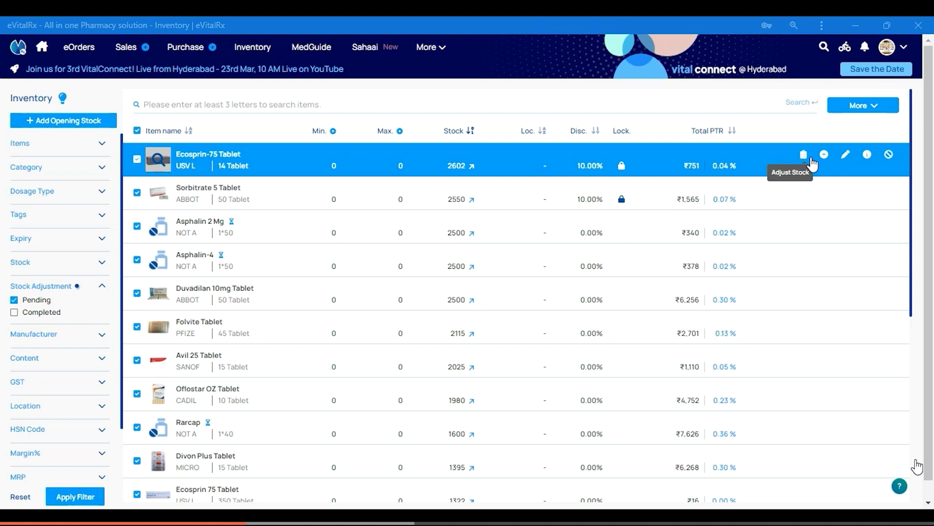
Examine the batches and new-batch fields in Ecosprin-75 Tablet's stock adjustment, and close it without changes.
click(802, 155)
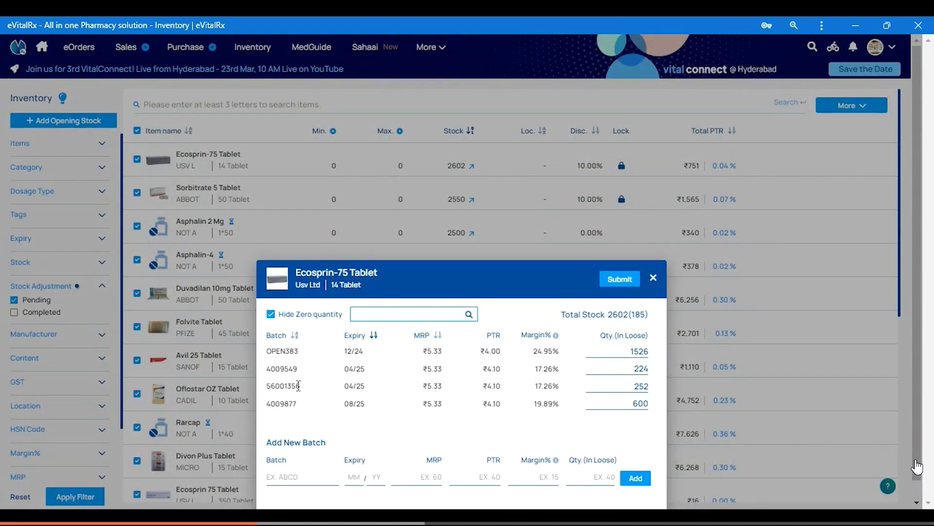
click(291, 478)
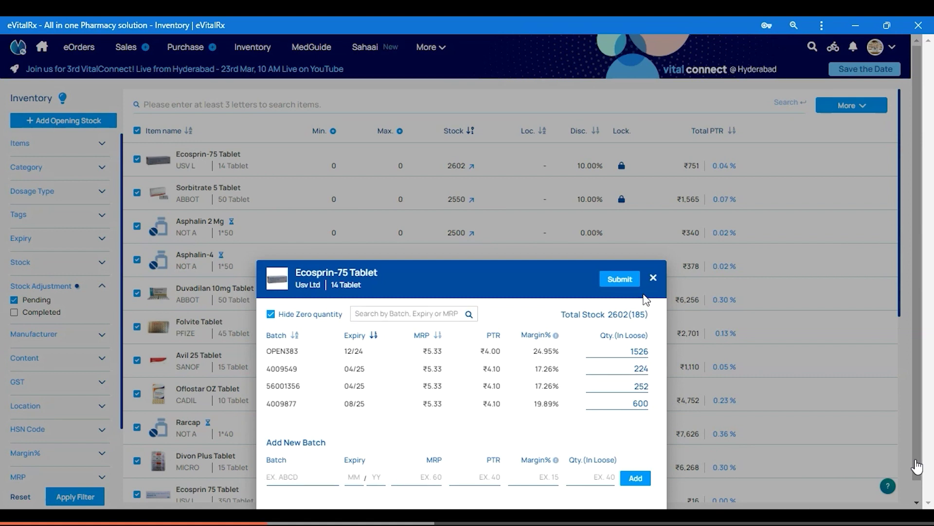
click(654, 279)
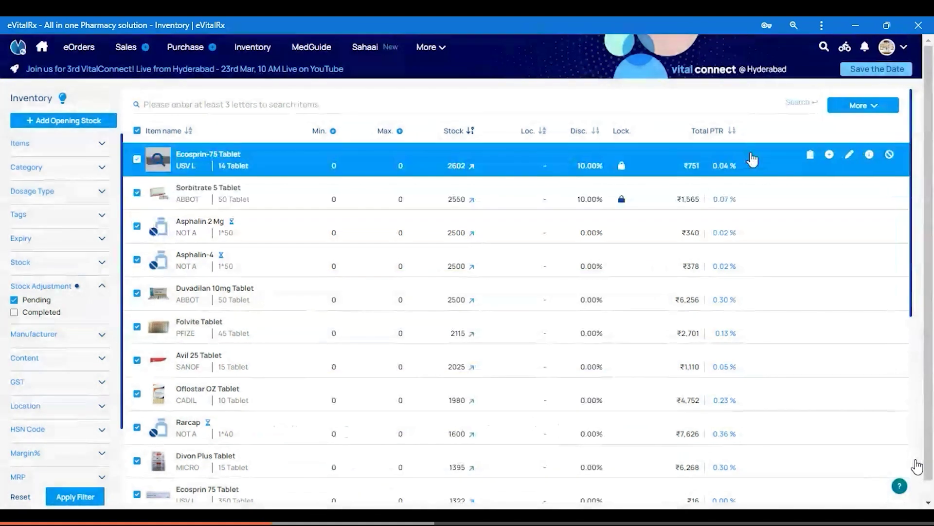
Add Ecosprin-75 Tablet with a quantity of 2, leaving the customer unspecified.
click(824, 155)
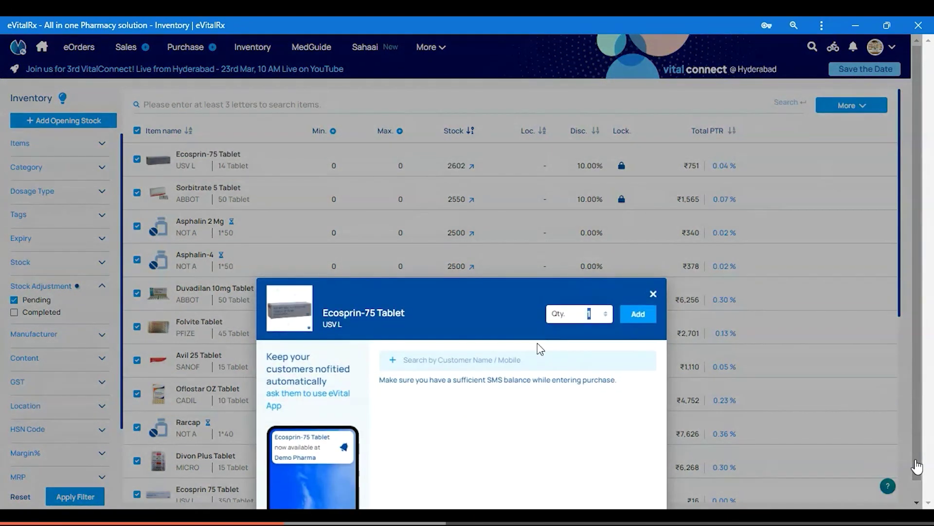
text(2)
click(642, 315)
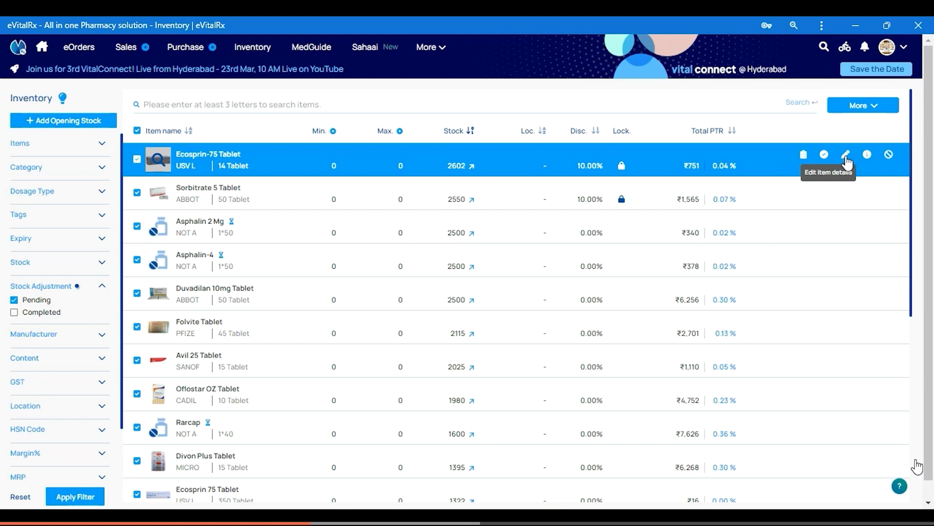
Examine Ecosprin-75 Tablet's editable item details and its purchase, sales and batch records.
click(846, 161)
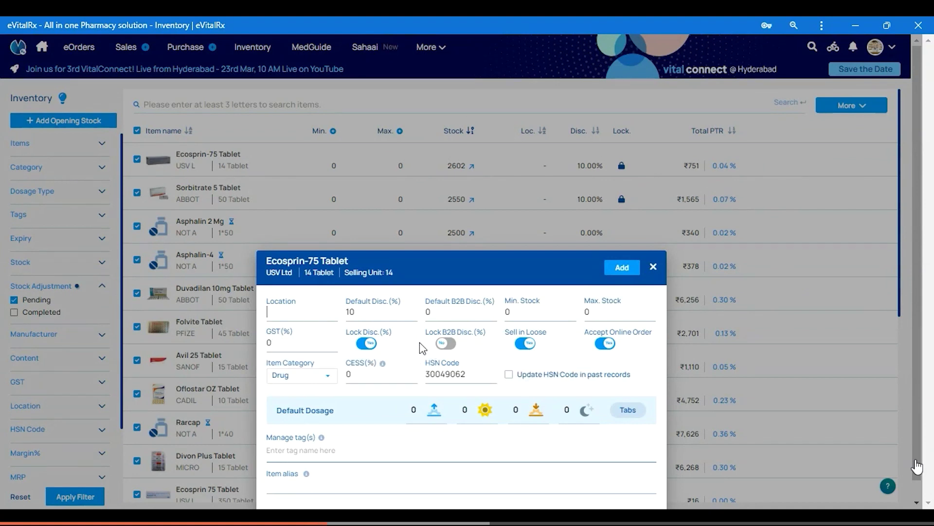
click(653, 268)
mouse_move(807, 160)
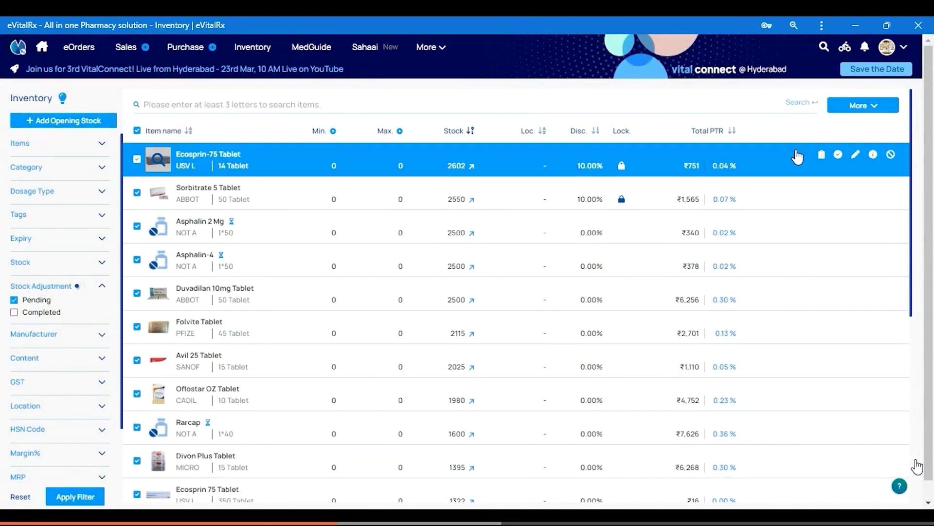
click(868, 156)
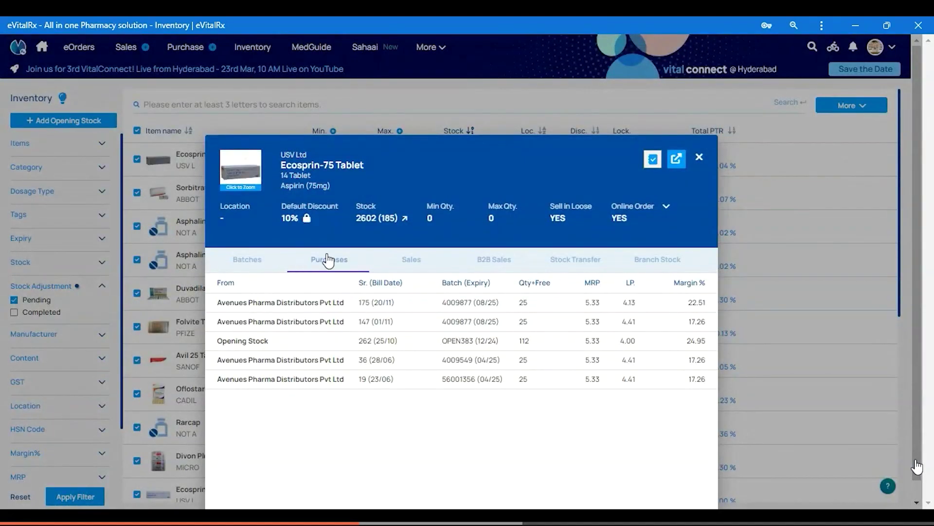
double_click(407, 271)
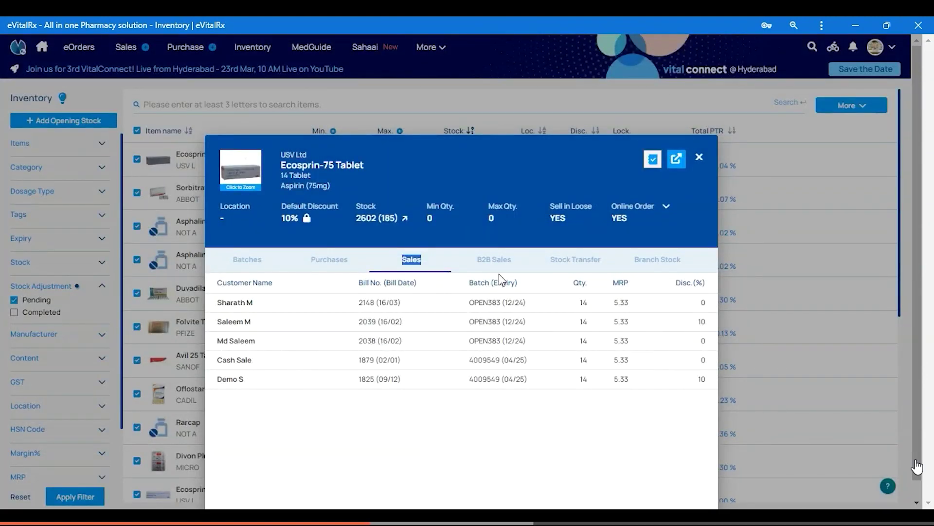
click(254, 266)
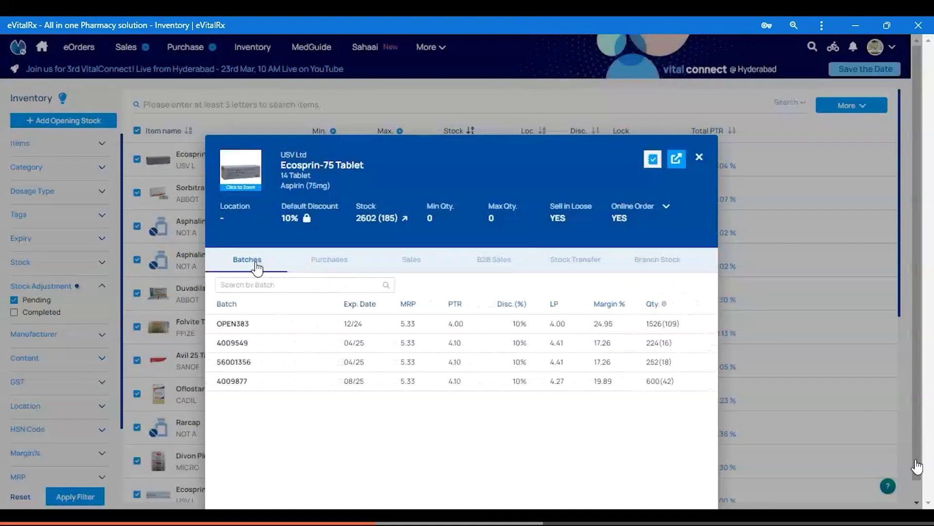
click(698, 159)
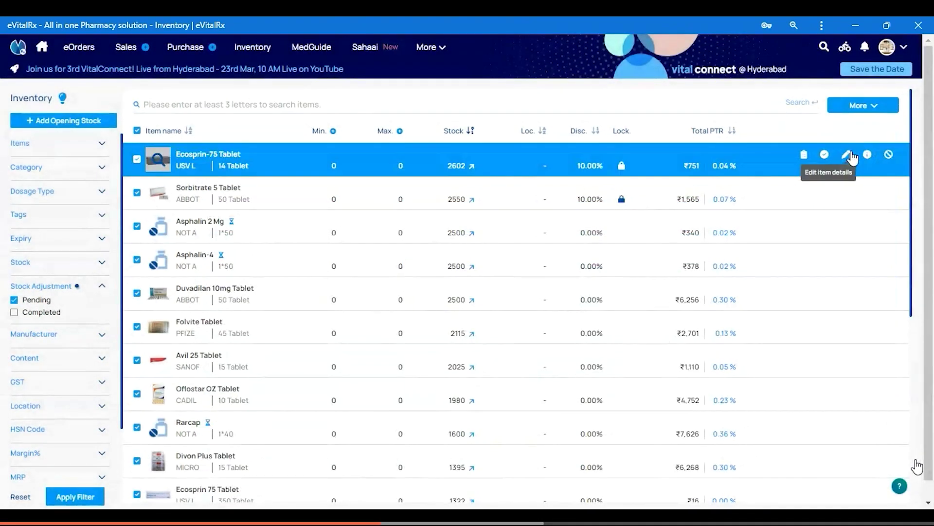
Mark Ecosprin-75 Tablet as discontinued, answering the verification sum with 10, and reapply the pending stock adjustment filter.
click(889, 155)
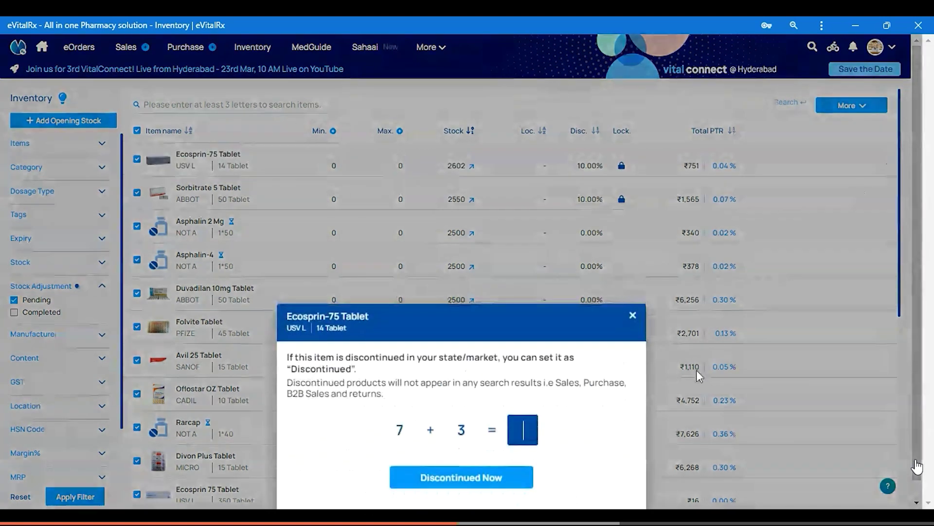
text(10)
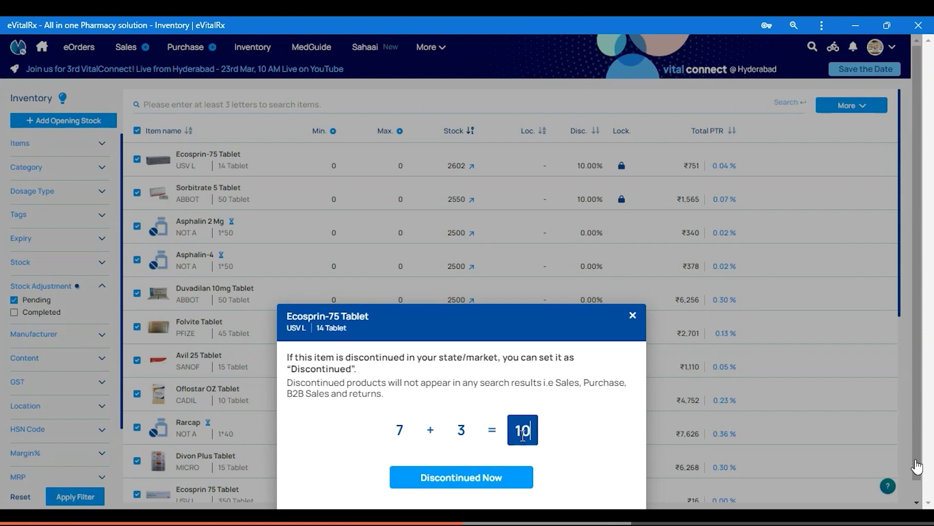
click(475, 482)
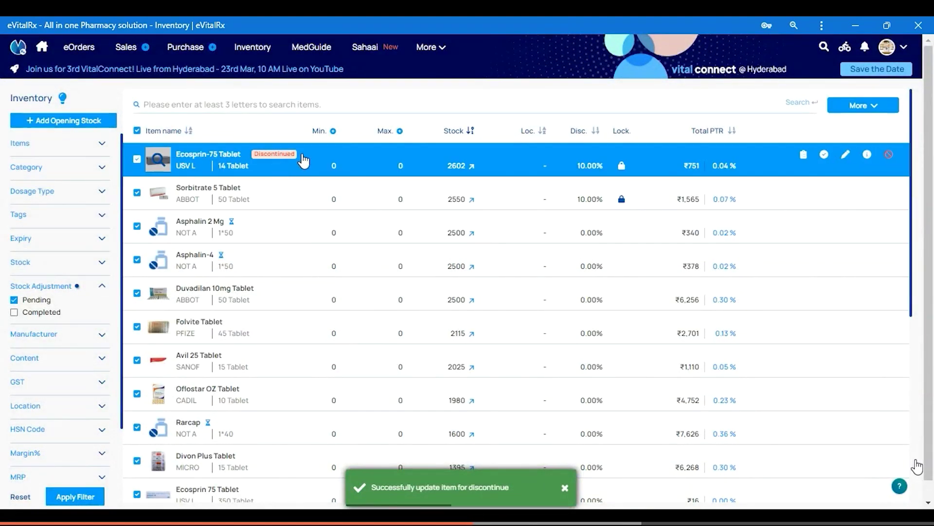
click(86, 499)
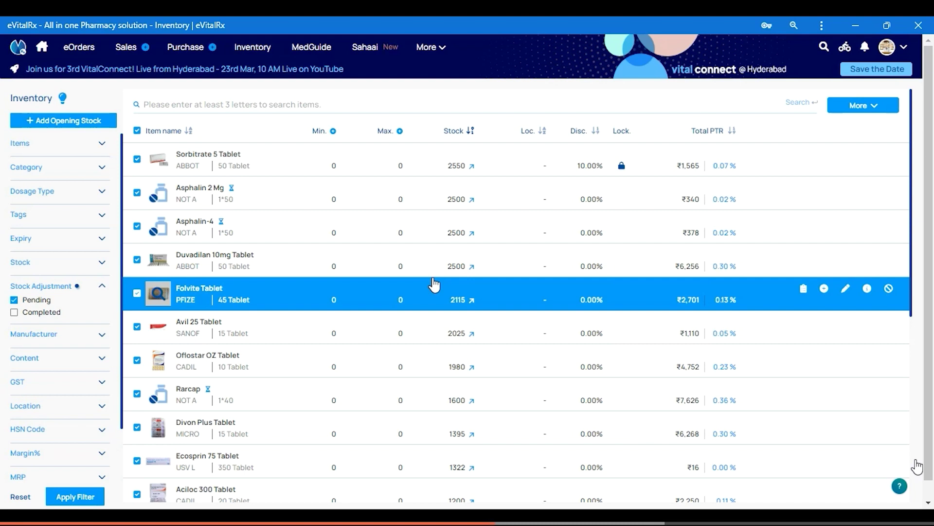
Search the medicines for "ecosprin-7", refining an initial search for "ecosprin".
key(ctrl+f)
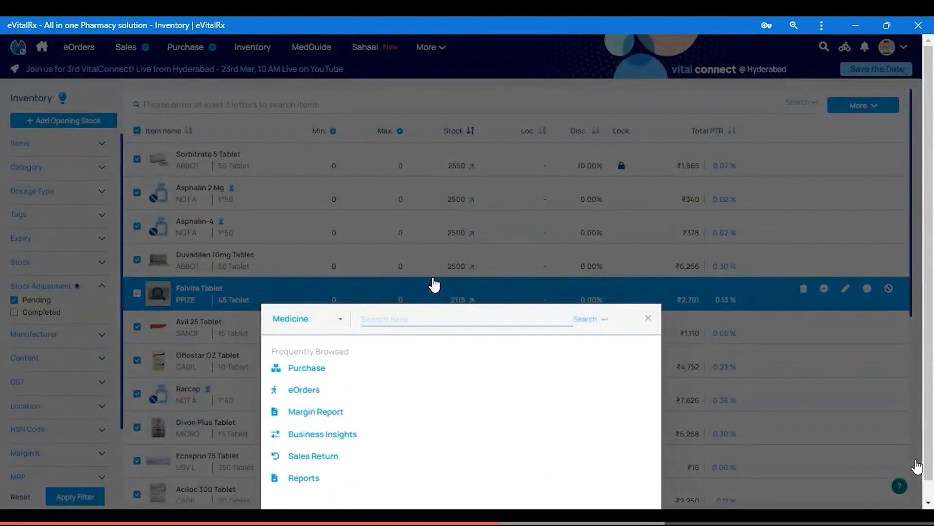
text(ecosp)
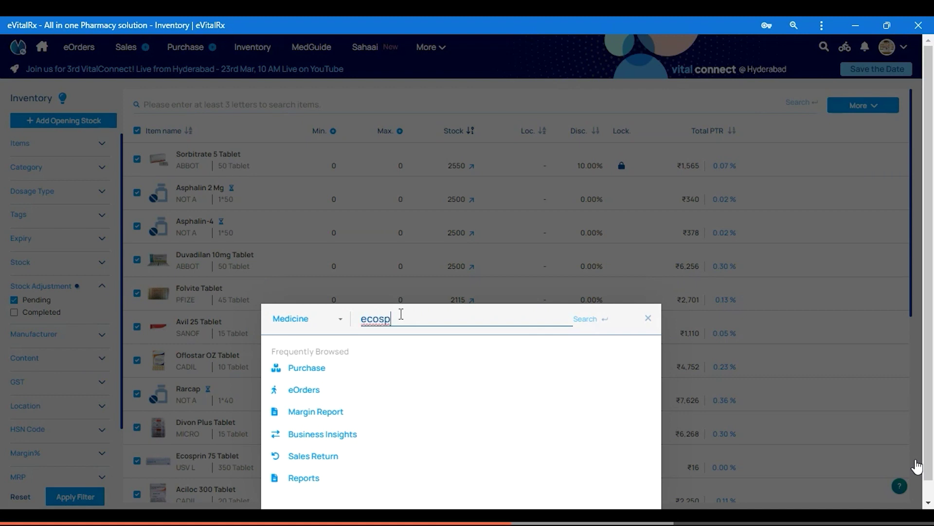
text(rin)
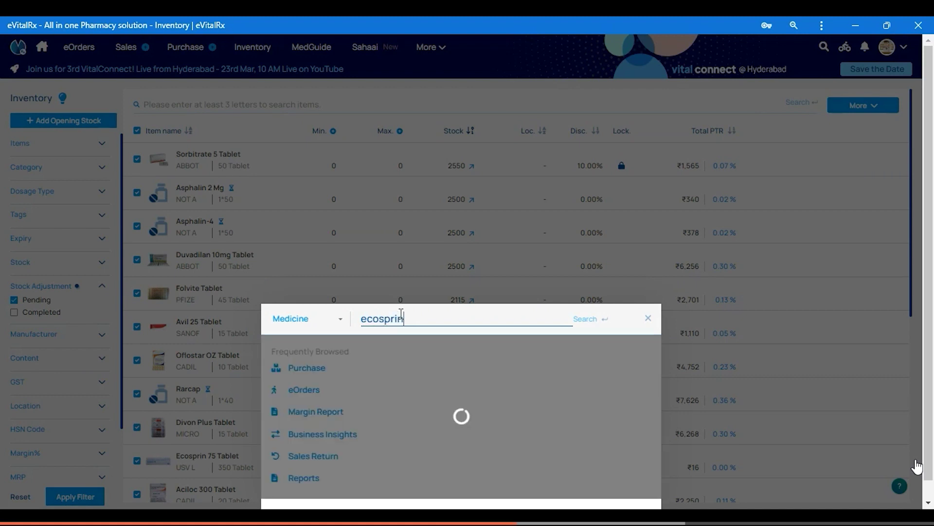
scroll(523, 268, down, 3)
scroll(523, 269, down, 3)
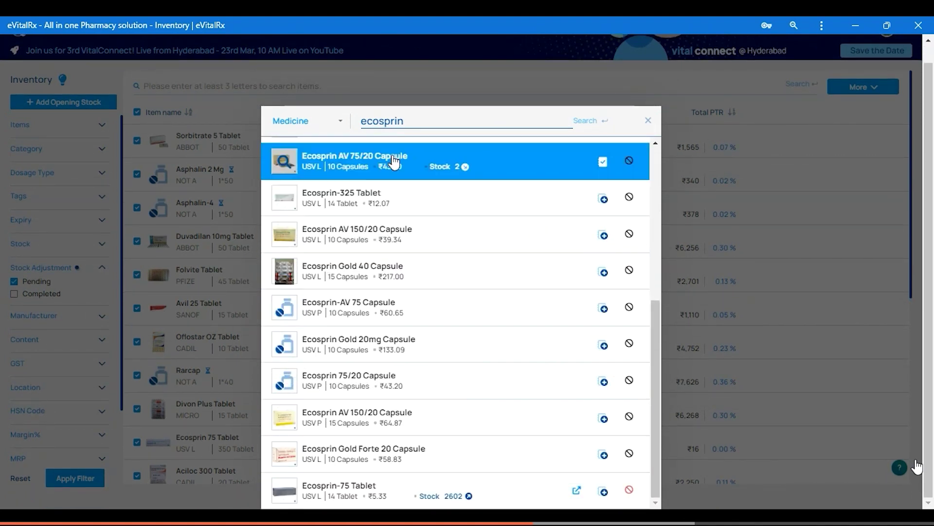
double_click(412, 120)
click(413, 121)
text(-7)
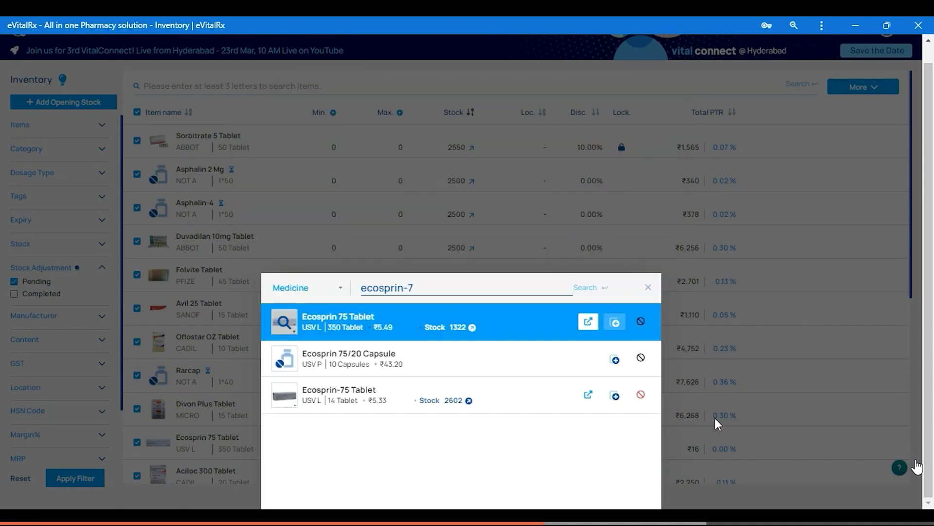
Reactivate the discontinued Ecosprin-75 Tablet, answering the verification sum with 8, and return to the inventory list.
click(641, 400)
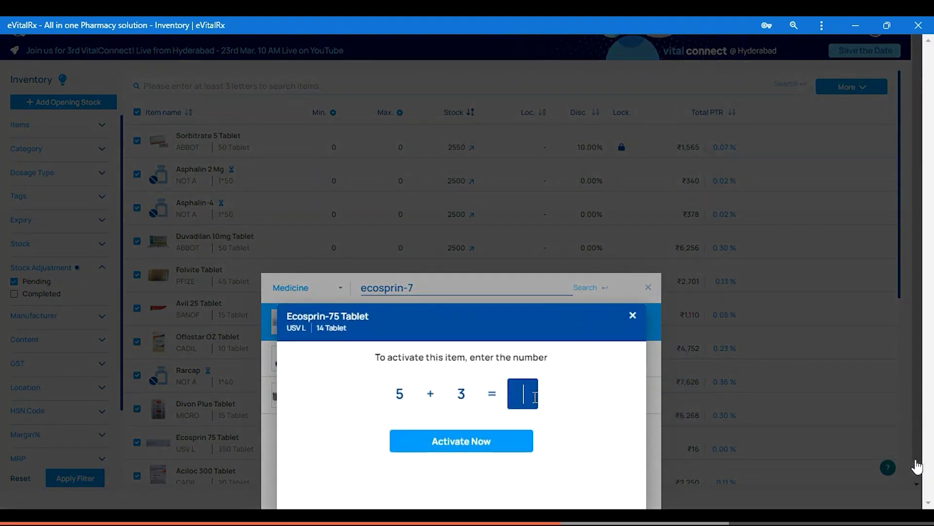
text(8)
click(487, 443)
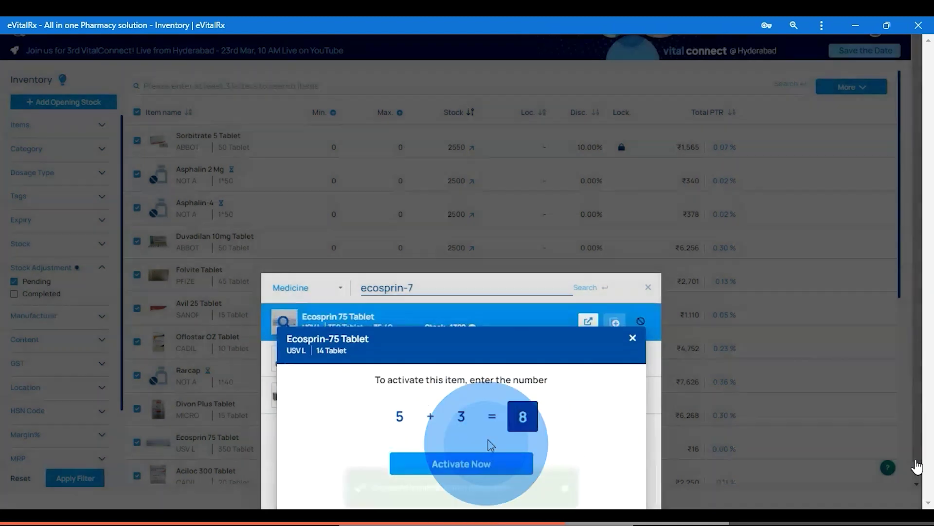
click(39, 480)
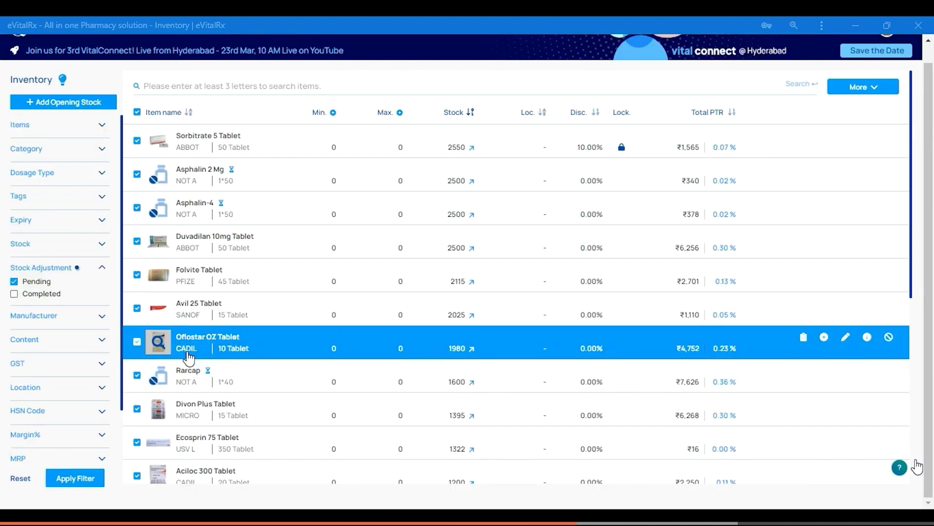
Filter the inventory to items with completed stock adjustment instead of pending.
click(13, 281)
click(14, 295)
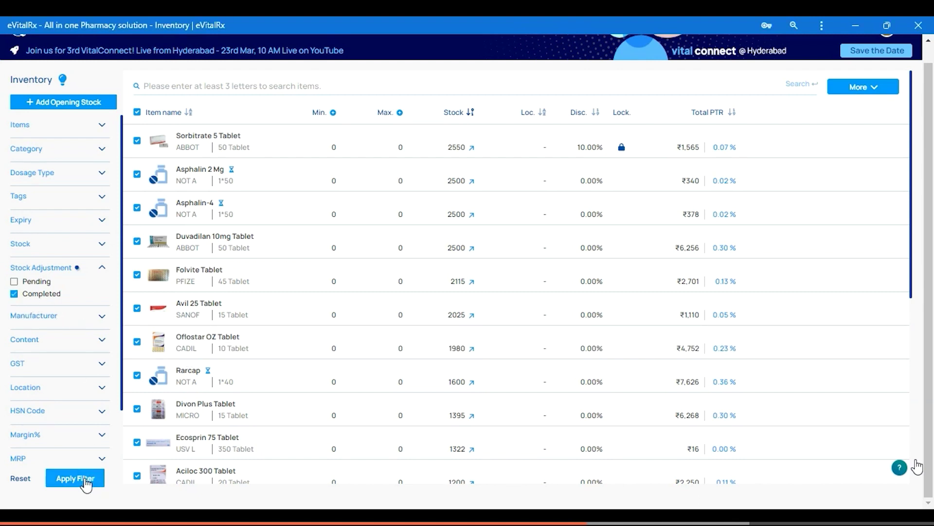
click(85, 481)
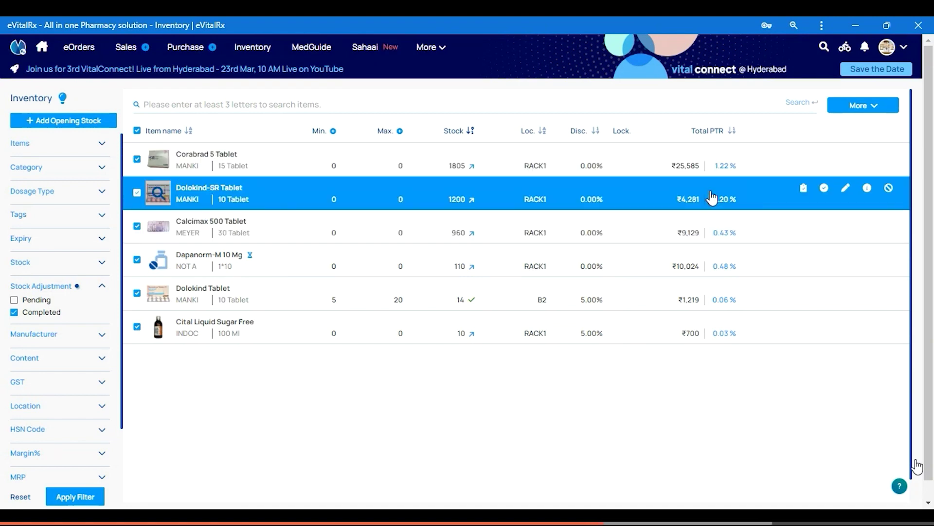
Examine the bulk update and bulk QR sticker printing options for the filtered items, and close them without changes.
click(881, 112)
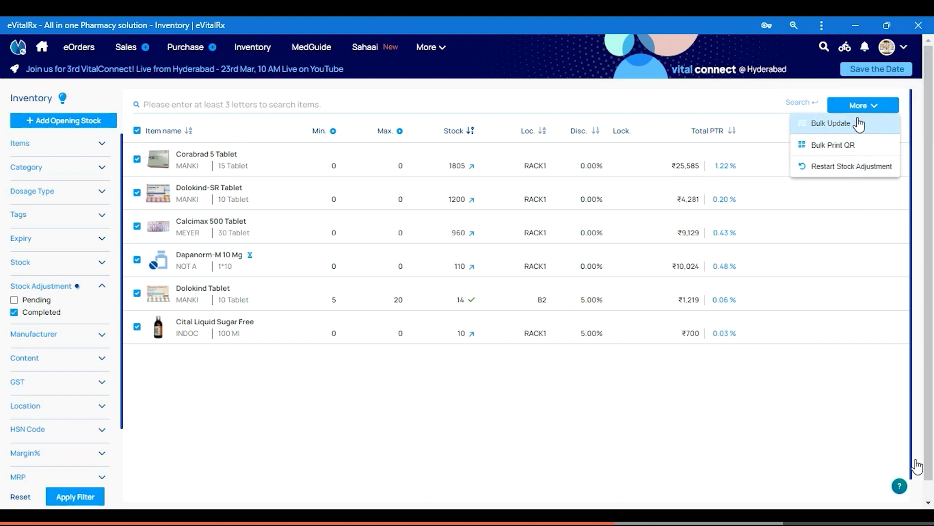
click(849, 128)
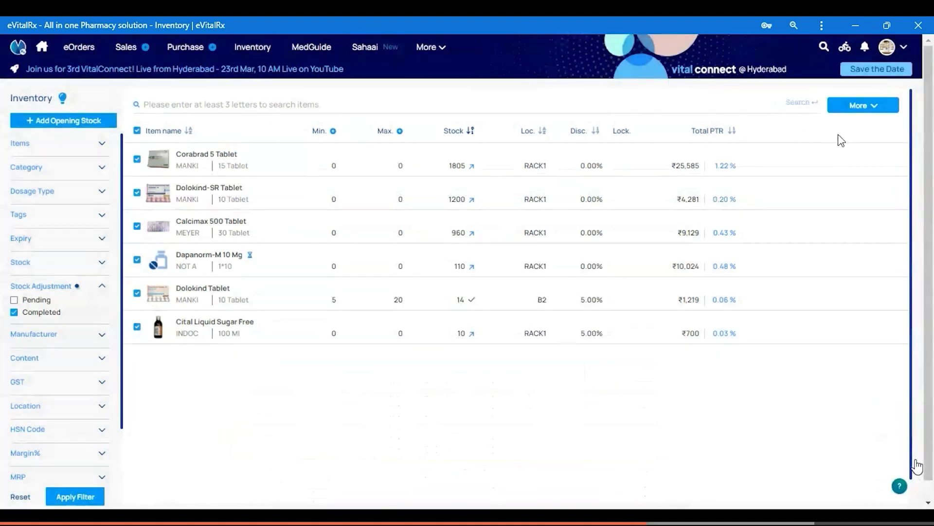
click(871, 105)
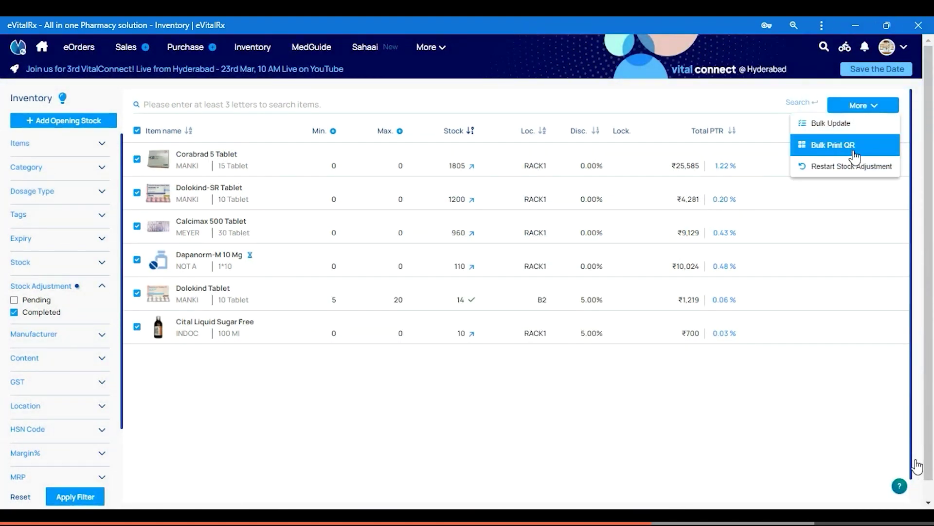
click(856, 152)
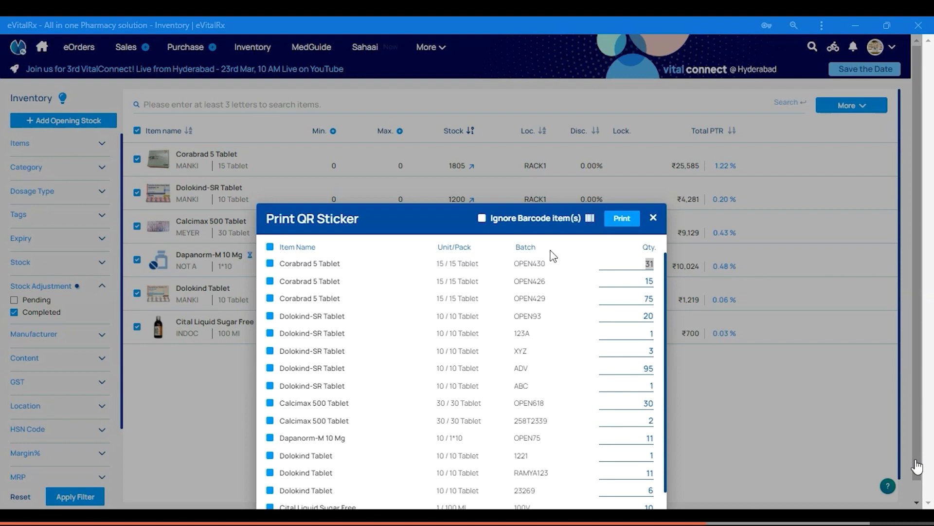
key(Escape)
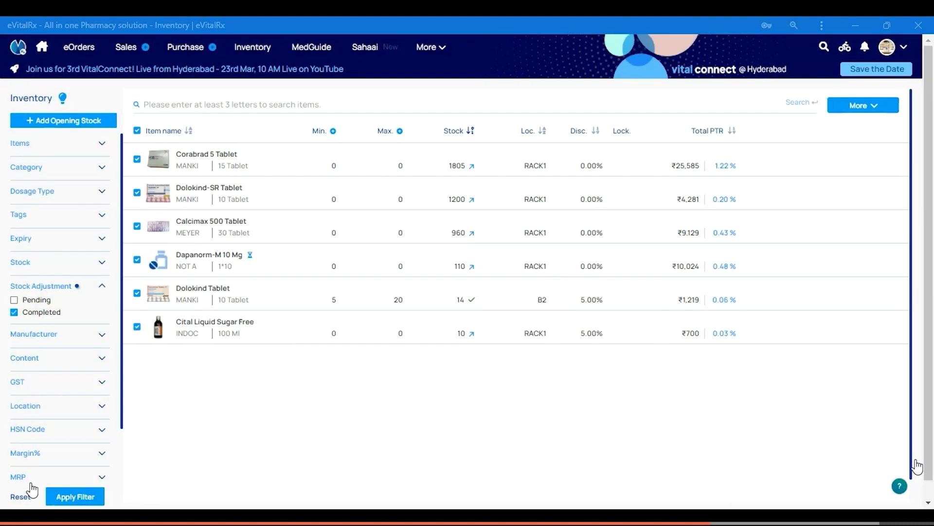
Set the quantity of Dolokind-SR Tablet's batch OPEN93 to 0, and include zero-quantity batches in its batch list.
click(211, 193)
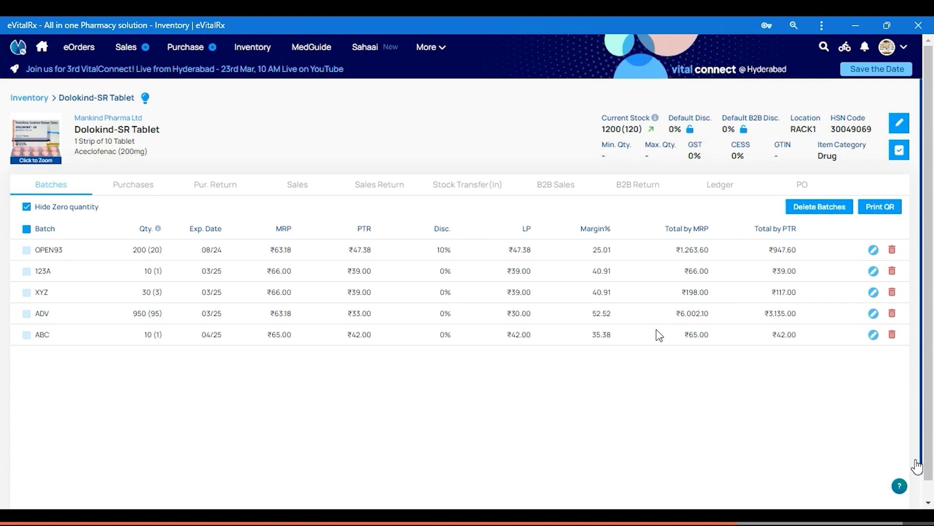
click(874, 250)
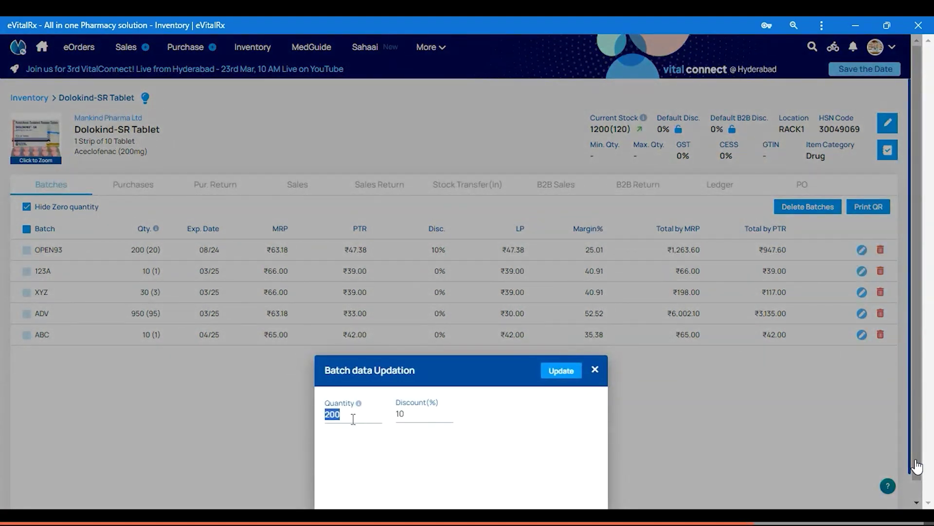
text(1)
click(366, 417)
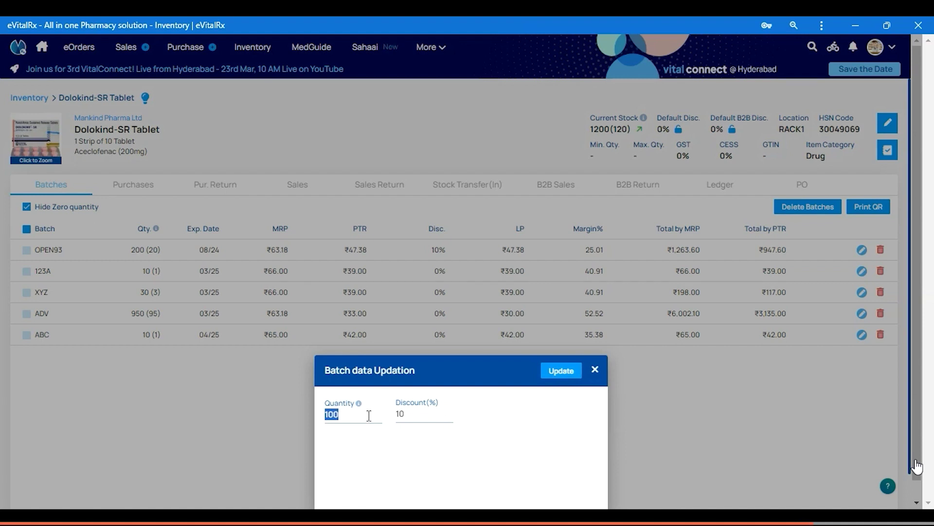
text(00)
click(564, 372)
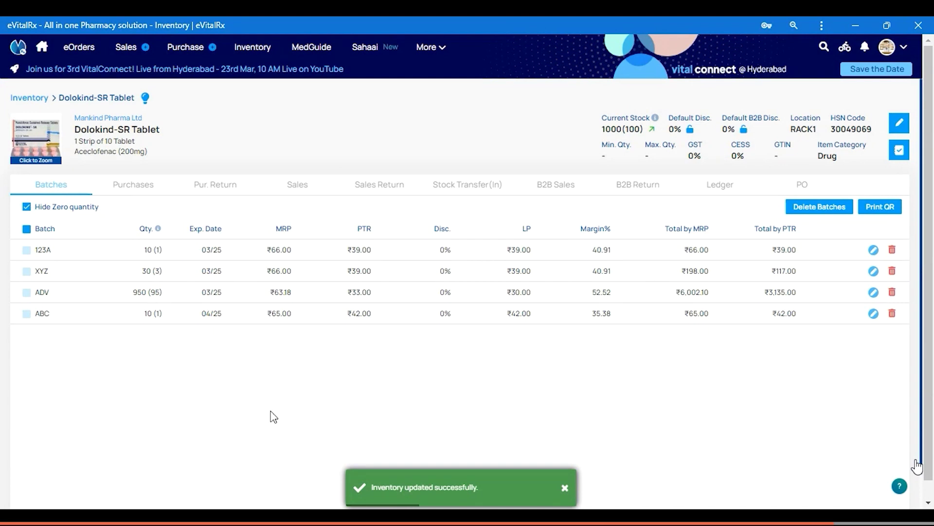
click(27, 207)
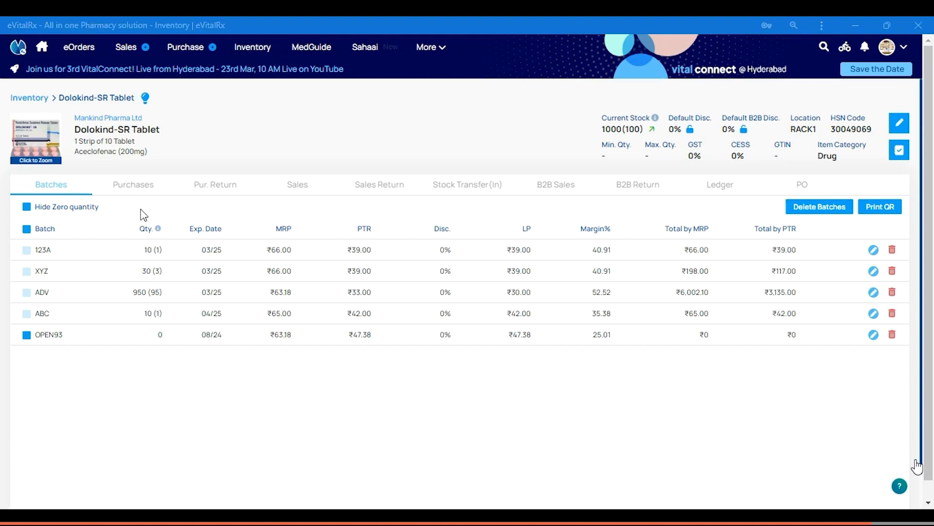
Examine Dolokind-SR Tablet's purchase, purchase return, sales, sales return, ledger and purchase order records, including the order status filter.
click(135, 194)
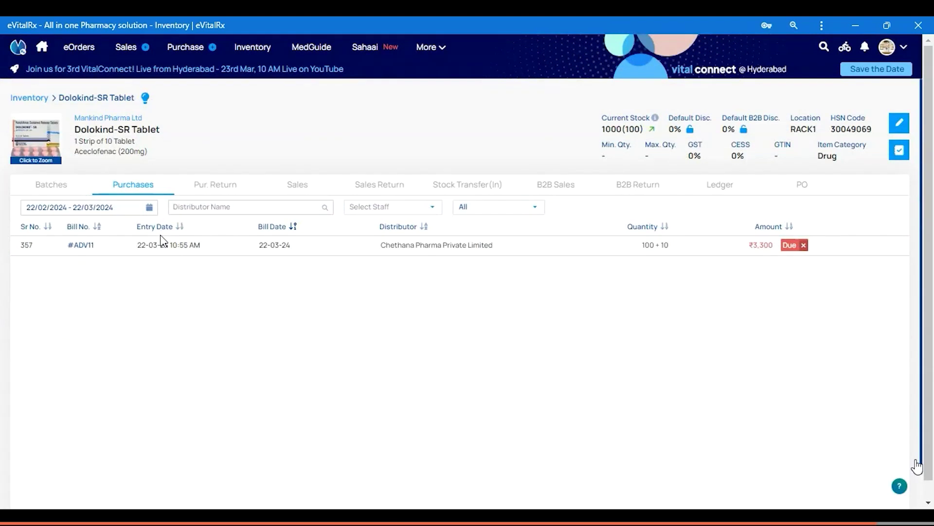
click(237, 190)
click(301, 190)
click(404, 190)
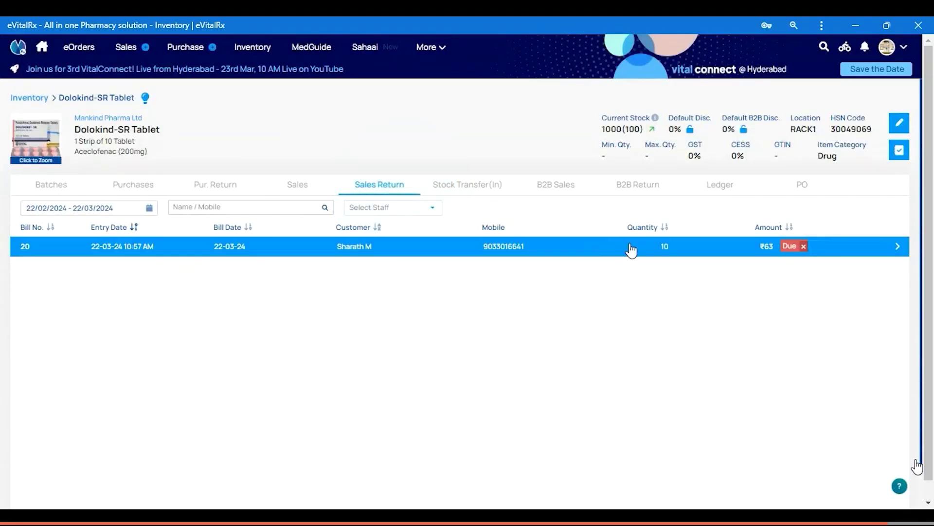
click(715, 189)
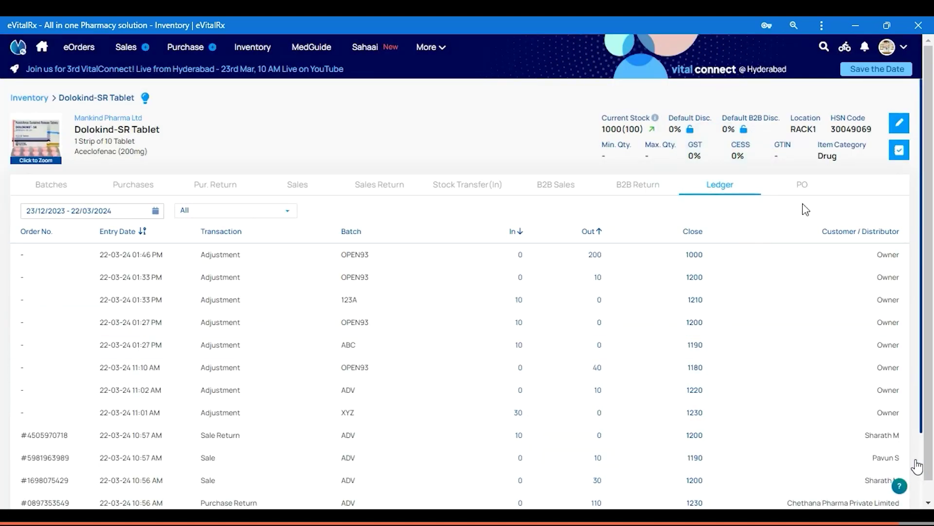
click(802, 188)
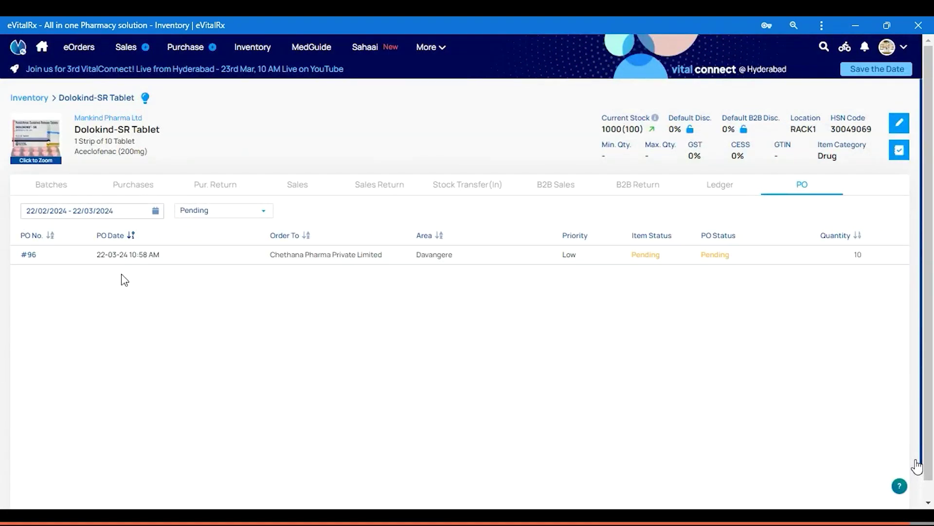
click(212, 219)
click(318, 317)
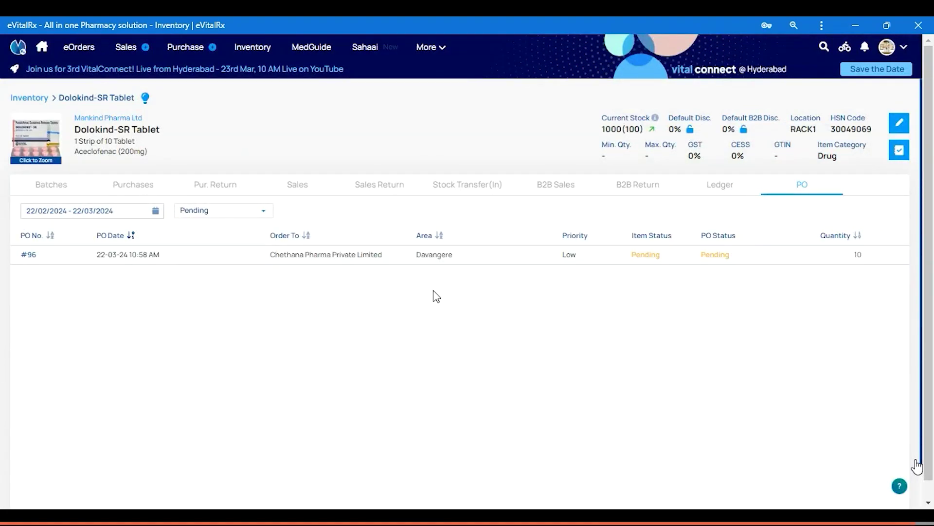